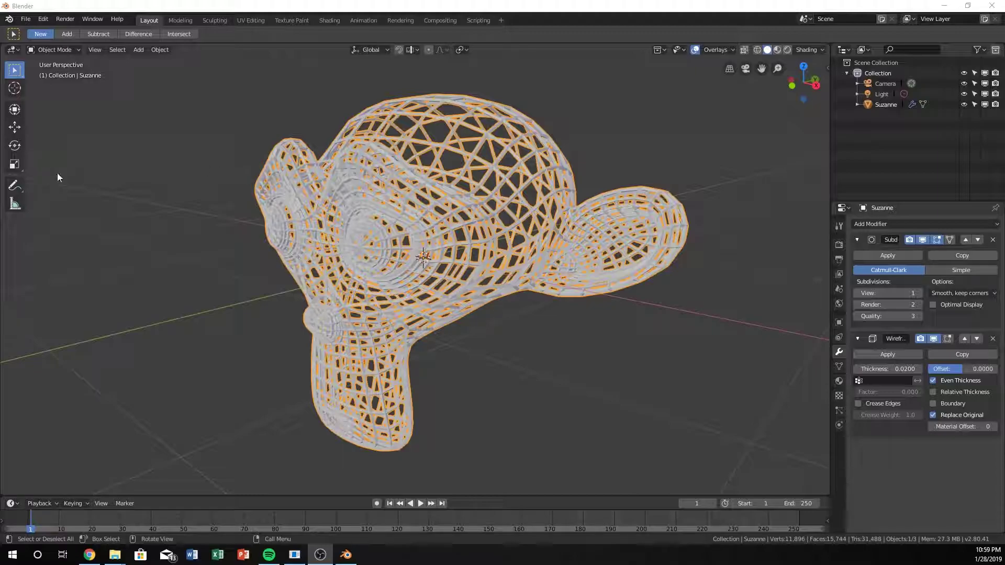
Start a new General scene and delete the default cube
click(26, 19)
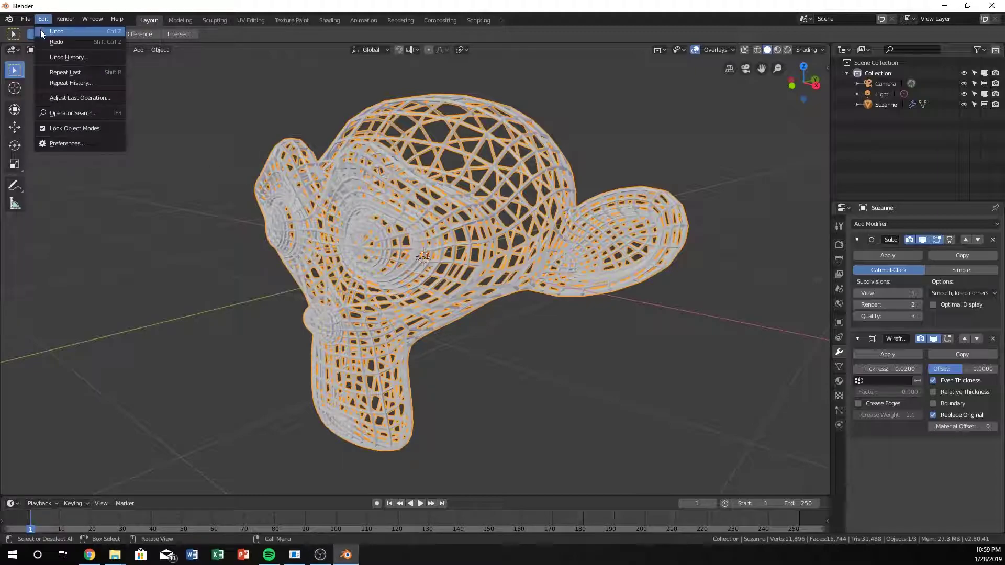
mouse_move(119, 34)
click(152, 31)
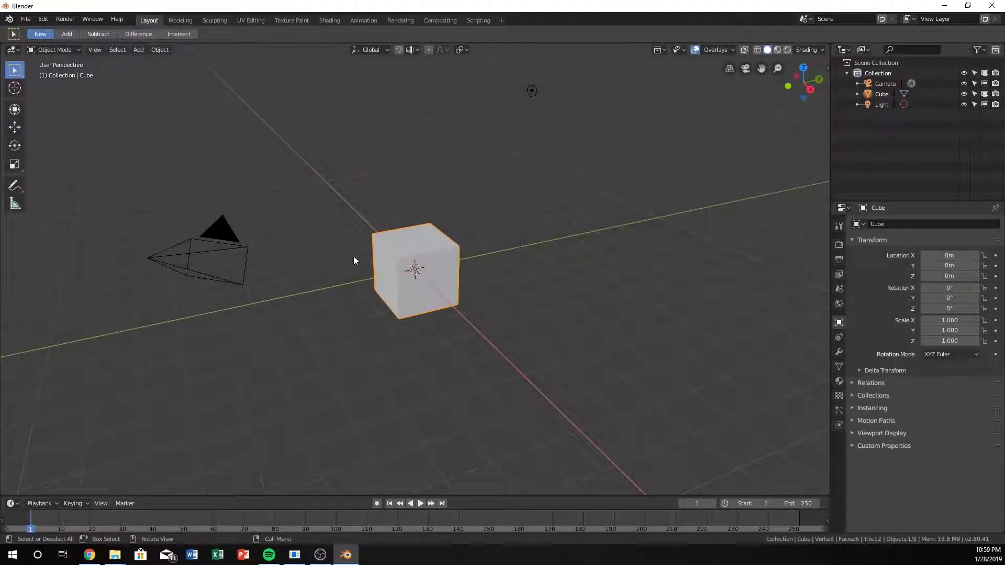
key(x)
click(403, 284)
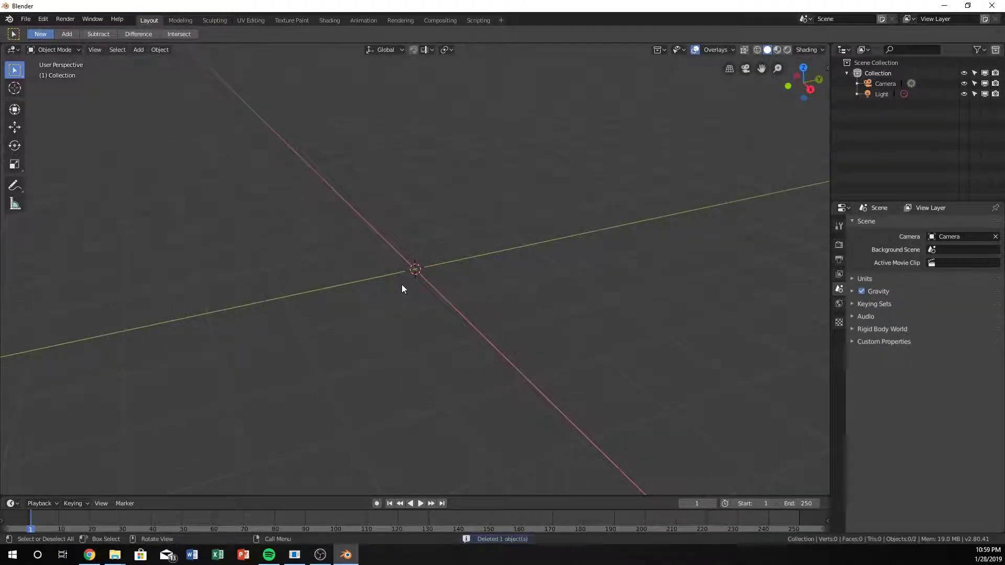
Add a Suzanne monkey head mesh at the origin
key(shift+a)
mouse_move(402, 285)
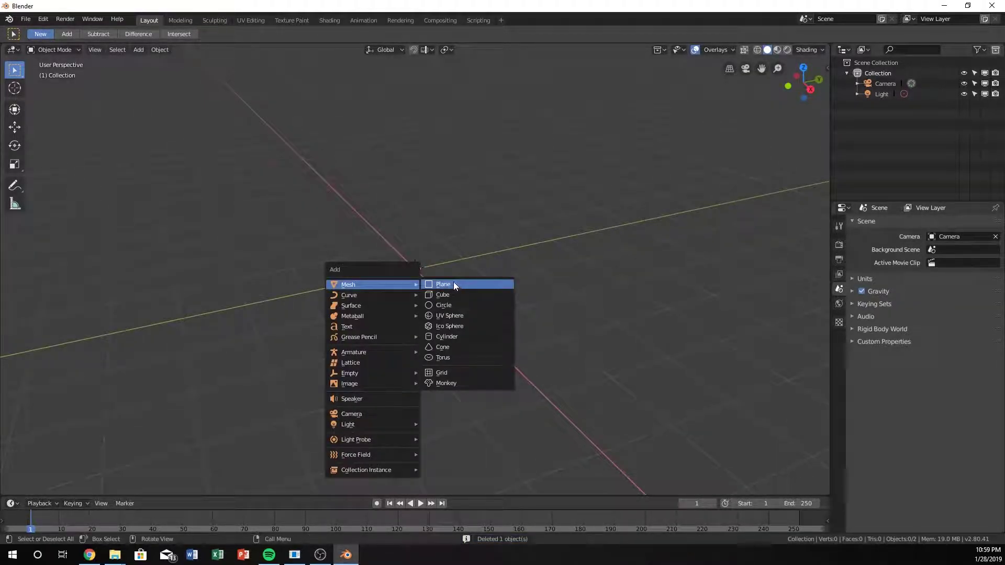
click(454, 382)
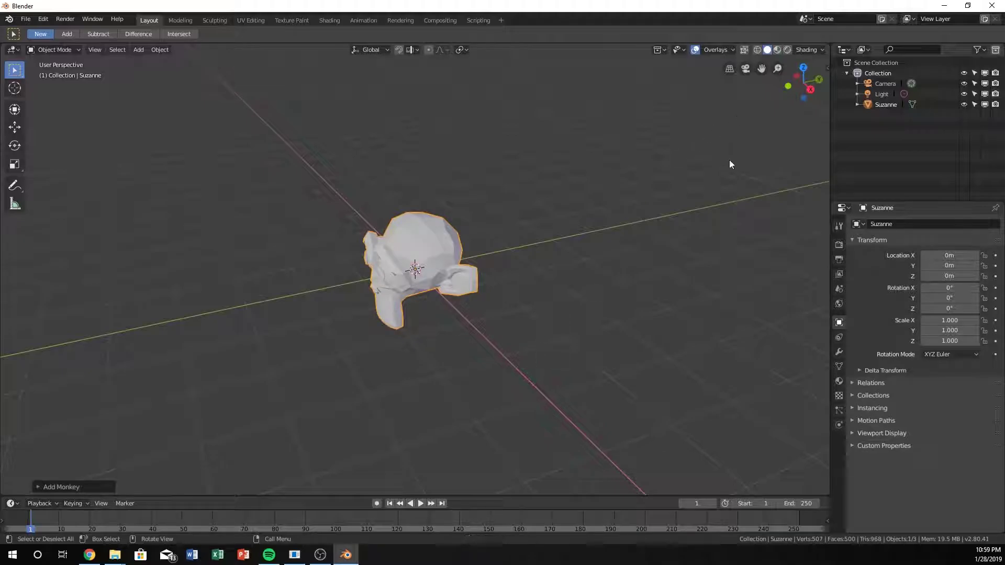
Turn on the on-screen key display from the viewport side panel
key(n)
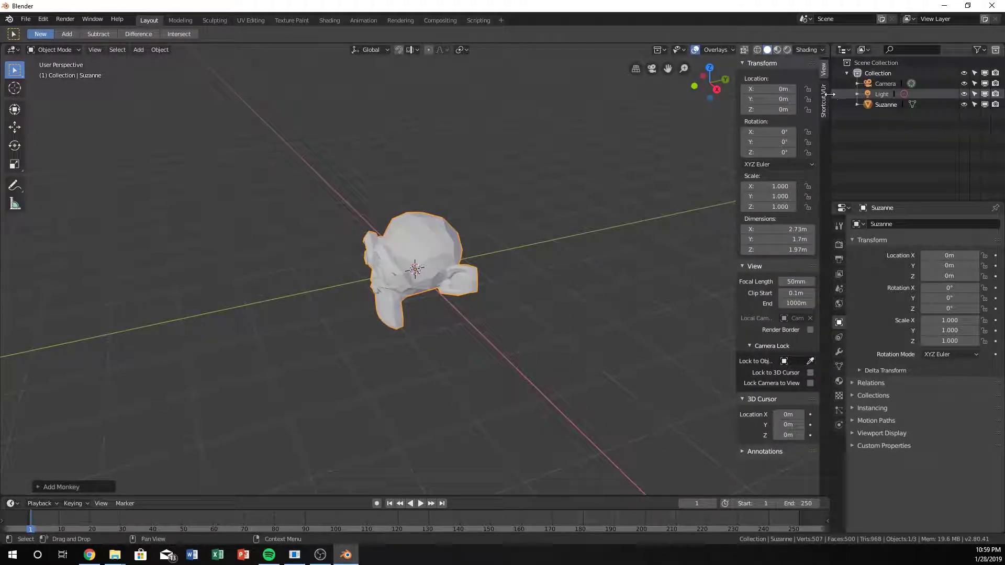
click(821, 88)
click(777, 78)
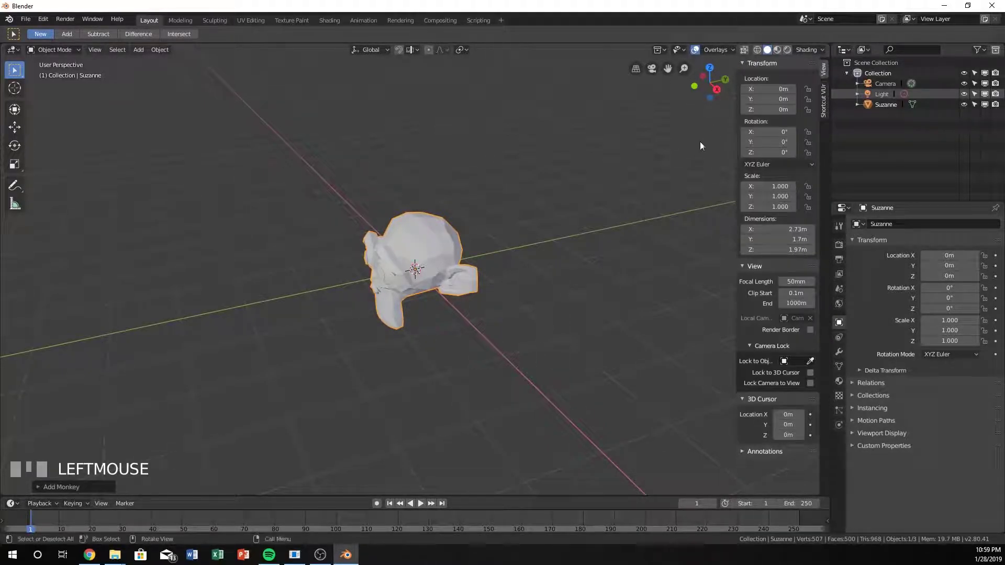
key(n)
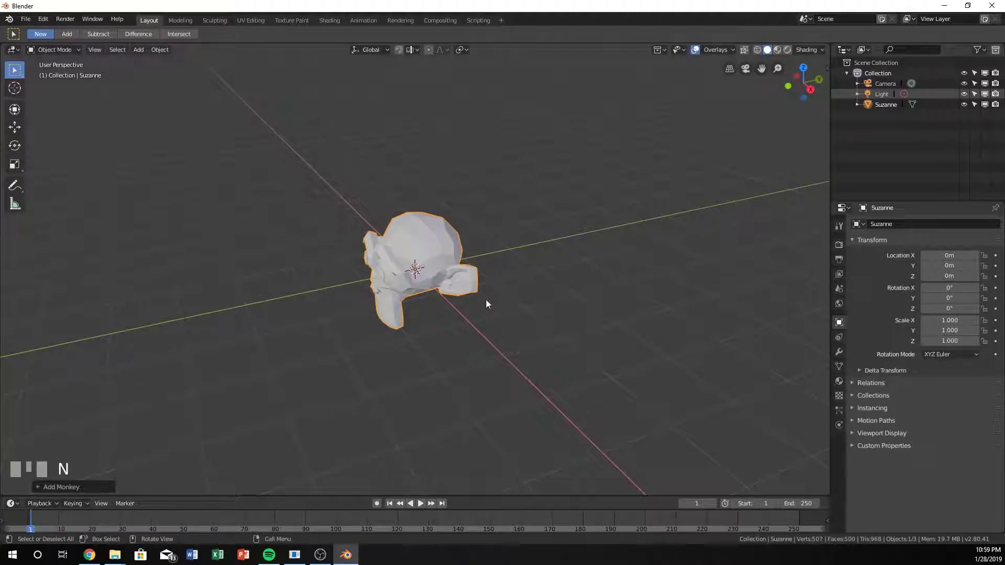
View Suzanne straight from the front and zoom in on it
scroll(486, 299, up, 1)
middle_drag(405, 335, 454, 324)
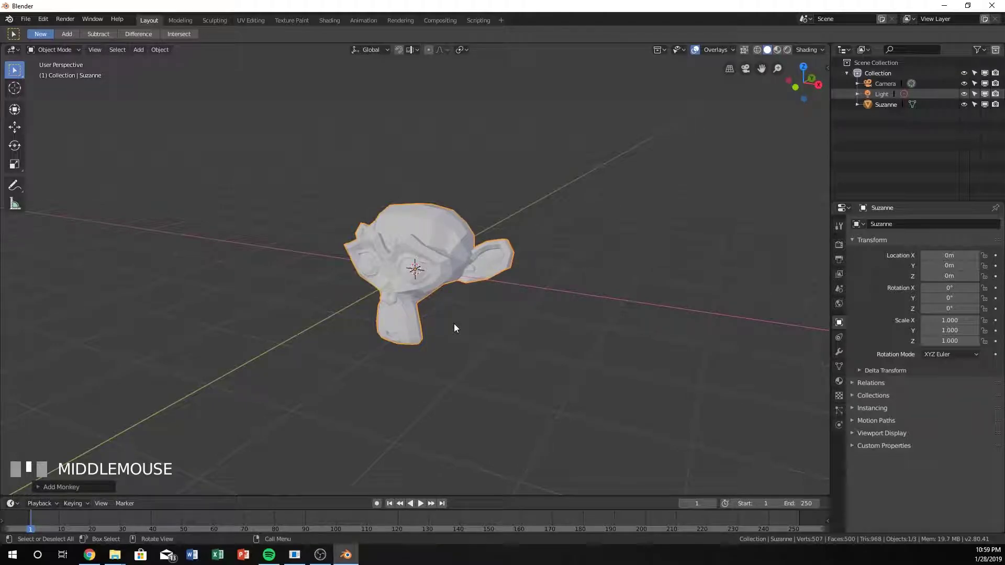
key(KP_1)
scroll(347, 318, up, 3)
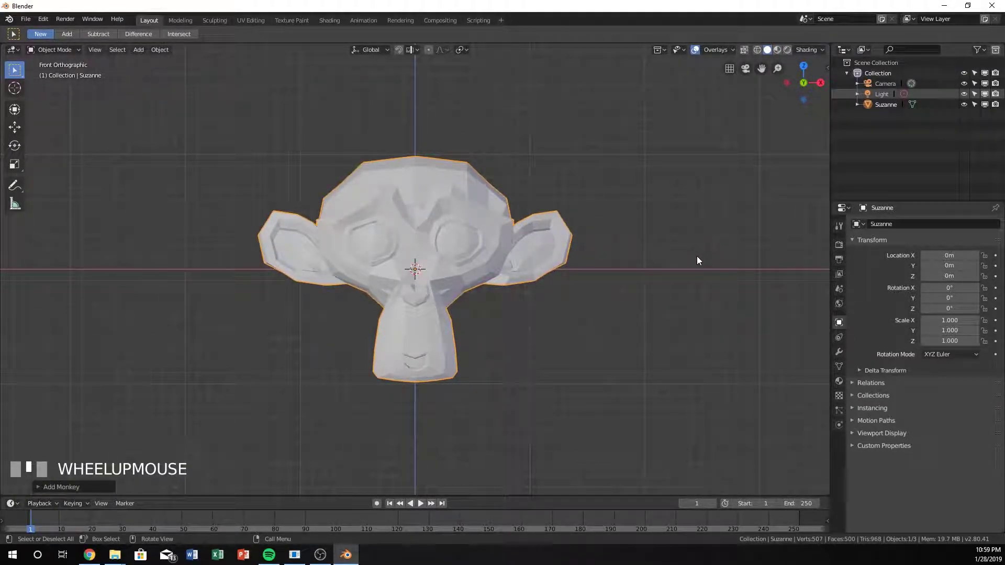
Add a Wireframe modifier to Suzanne in the Modifier properties
click(840, 353)
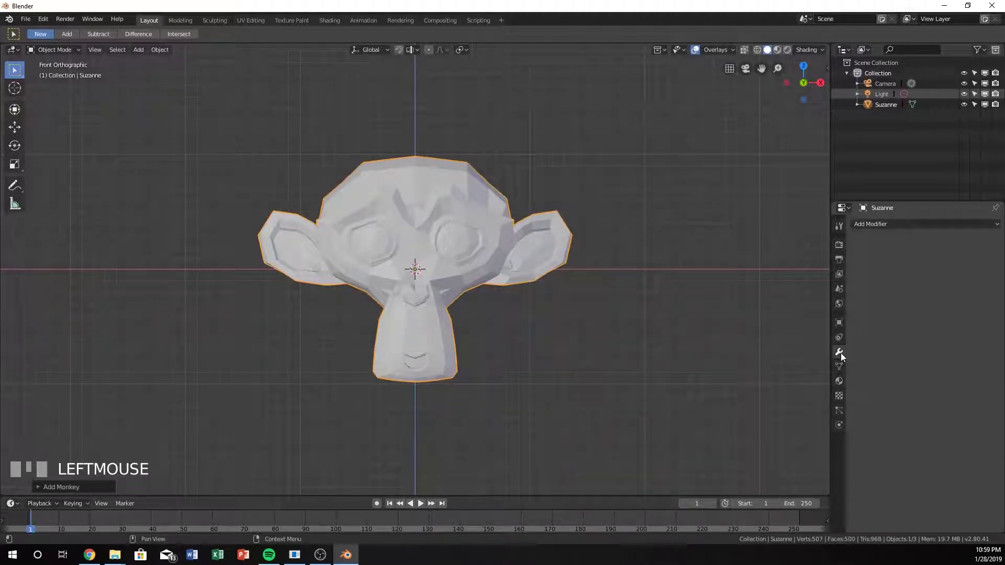
click(906, 223)
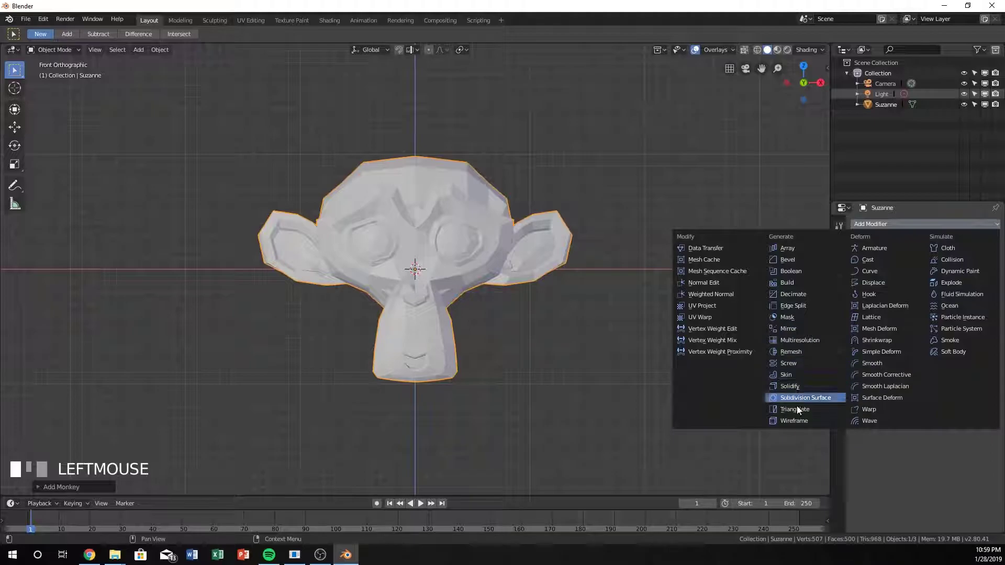
click(794, 421)
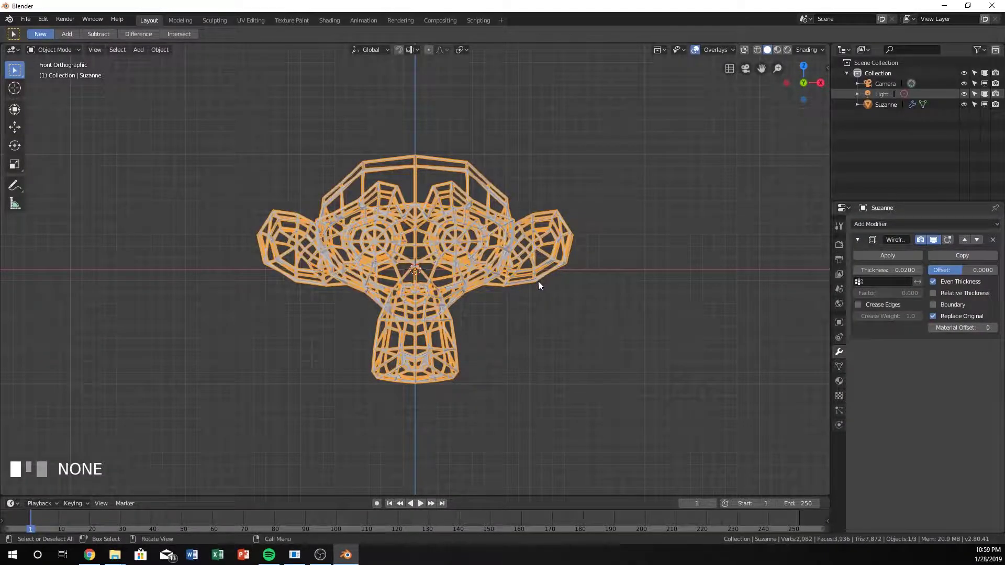
Orbit to a perspective view and bring up the Add Modifier list again
mouse_move(538, 281)
middle_down()
mouse_move(501, 305)
mouse_move(534, 277)
middle_up()
scroll(510, 290, up, 1)
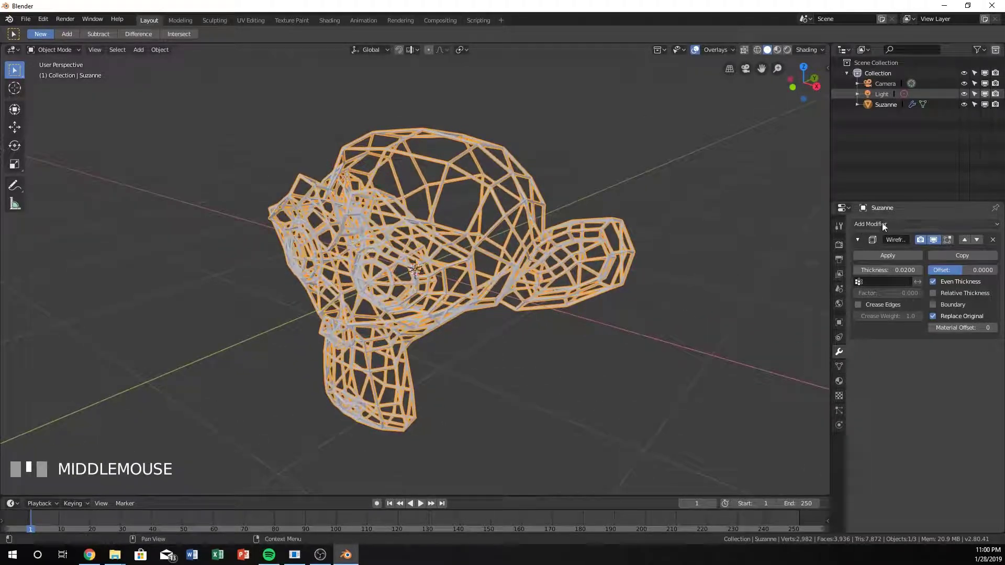
click(912, 225)
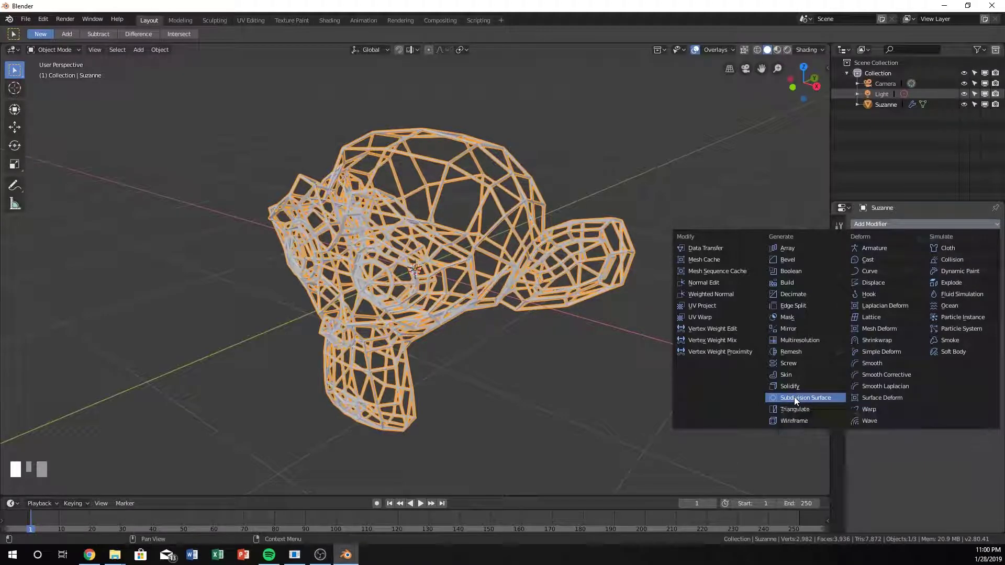
Add a Subdivision Surface modifier and move it above the Wireframe modifier
click(835, 398)
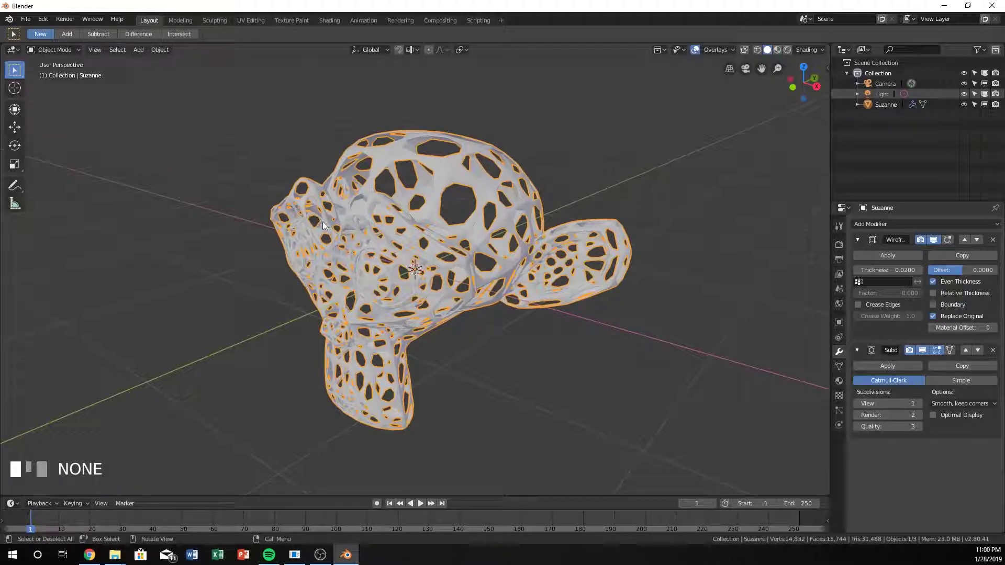
middle_drag(322, 222, 351, 227)
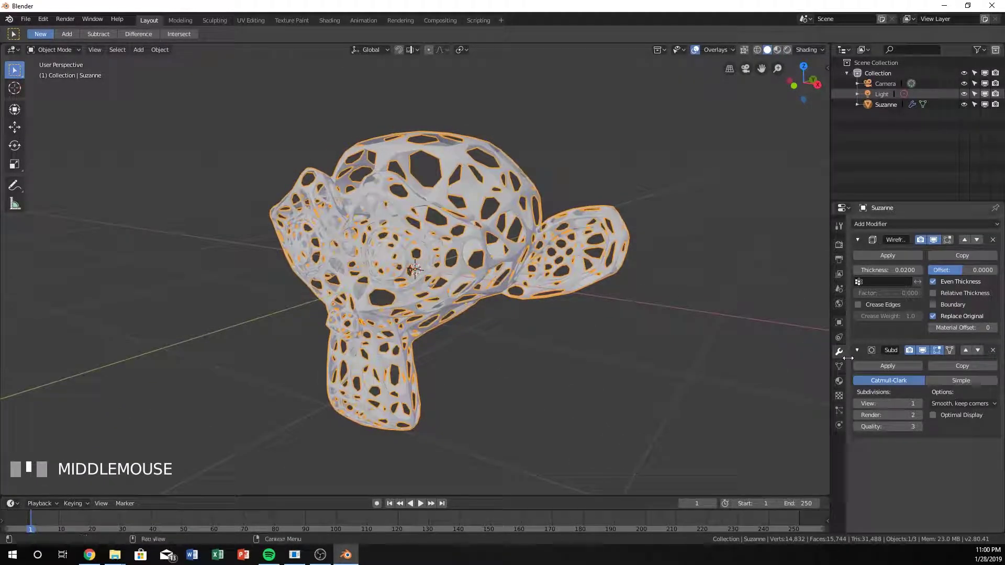
click(965, 350)
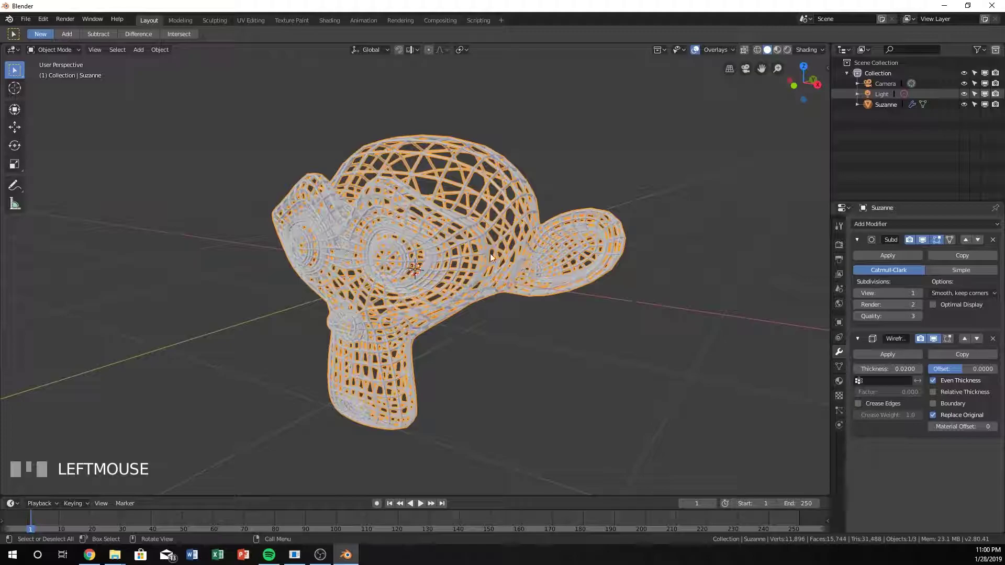
Orbit and zoom around the denser, smoother Suzanne lattice
middle_drag(501, 236, 464, 264)
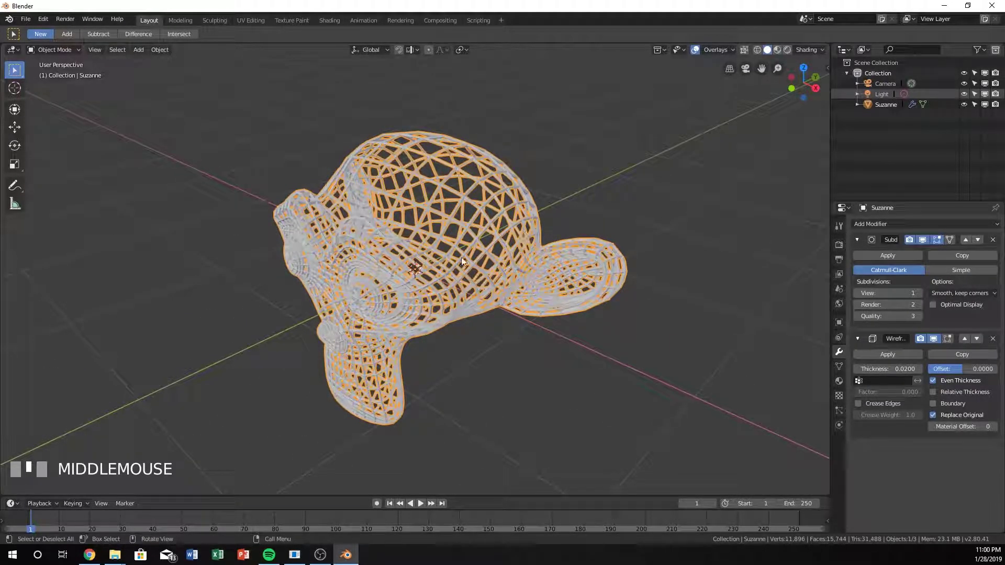
middle_drag(592, 271, 354, 175)
scroll(516, 259, up, 2)
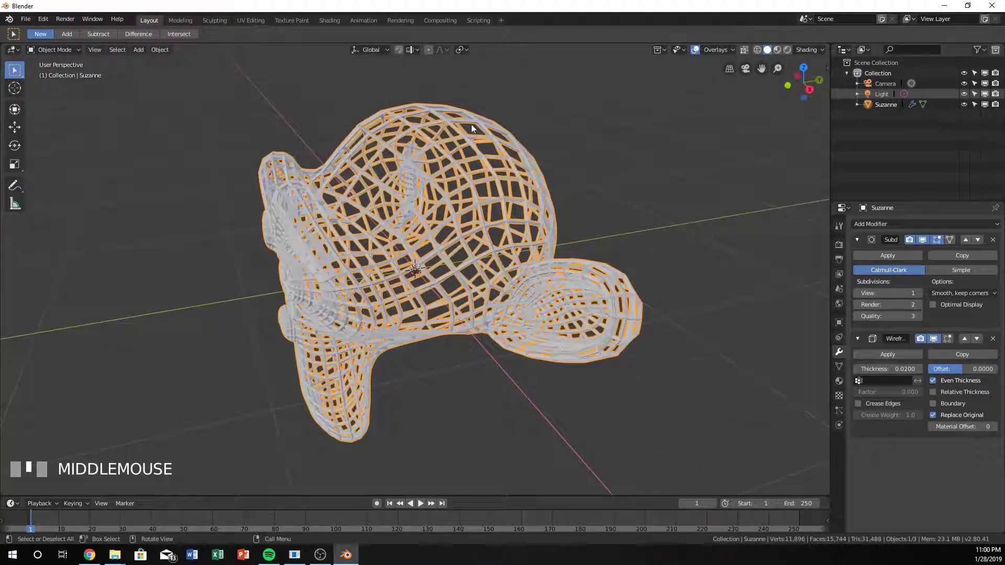
middle_drag(471, 124, 549, 184)
scroll(552, 209, down, 2)
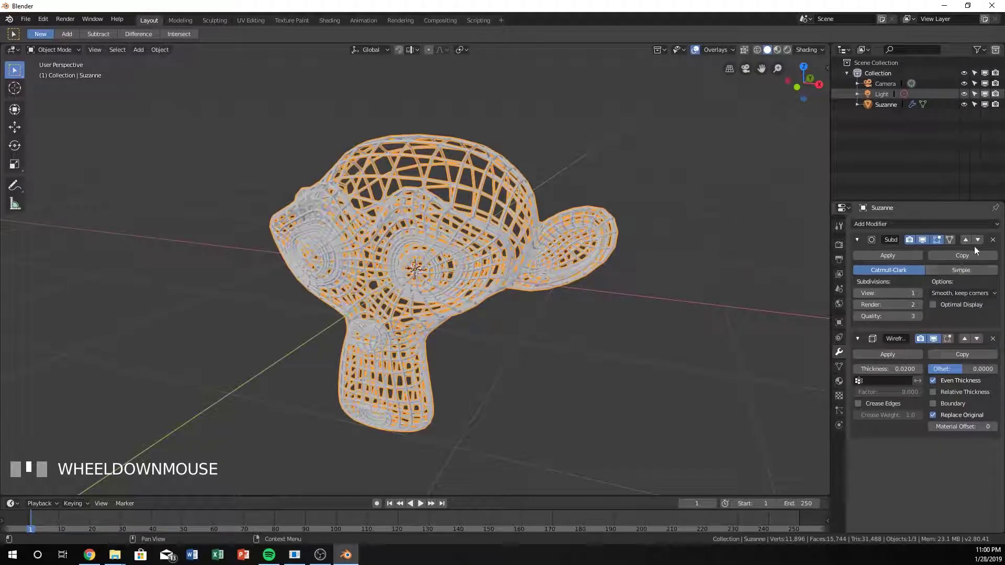
click(936, 240)
click(922, 239)
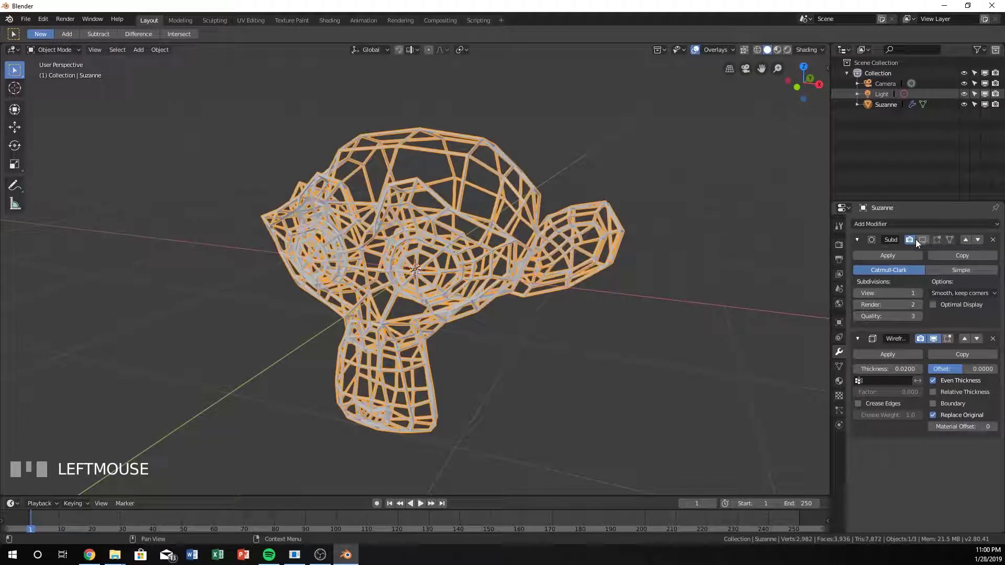
click(909, 239)
middle_drag(497, 275, 518, 303)
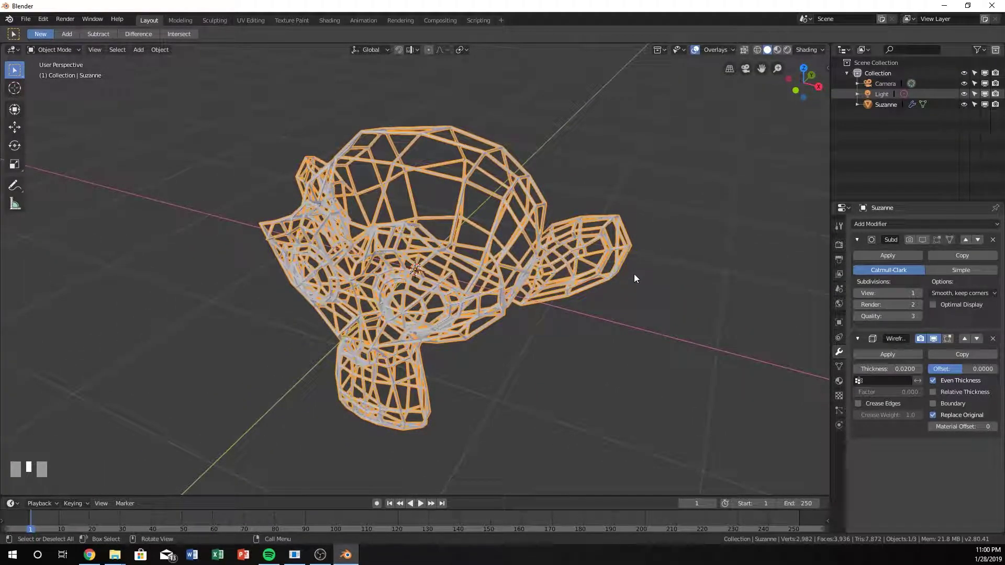
click(909, 240)
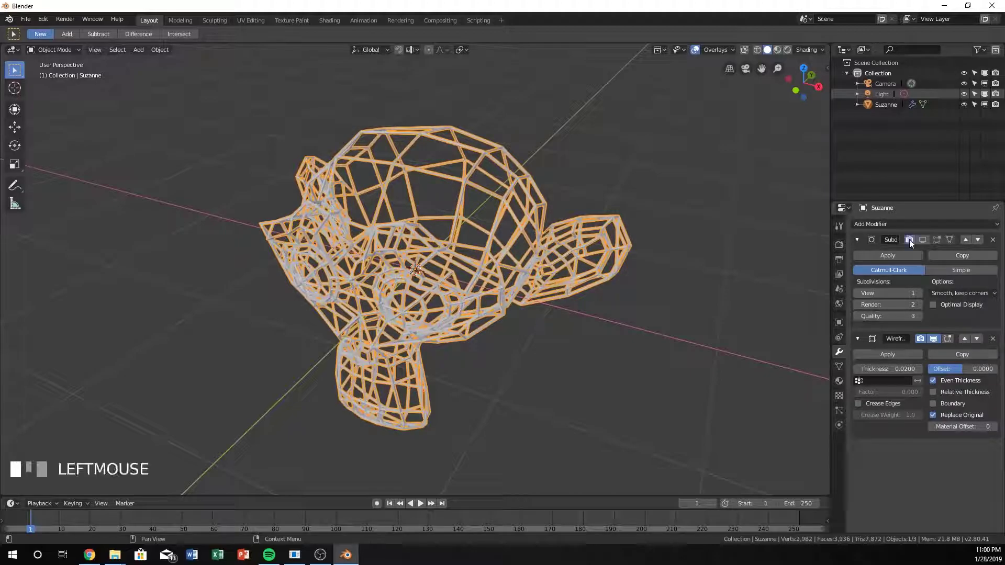
click(922, 240)
click(933, 240)
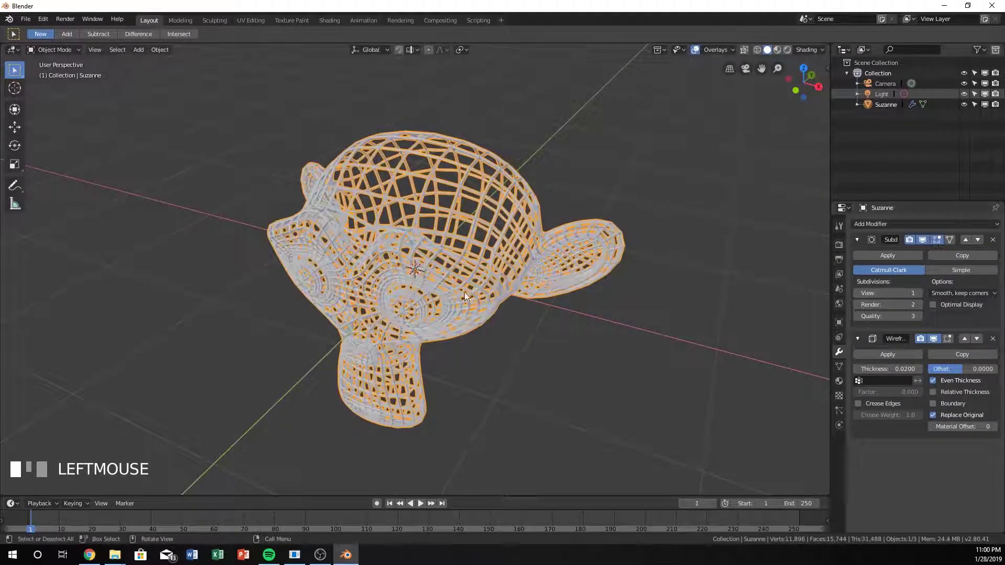
mouse_move(463, 292)
middle_down()
mouse_move(419, 288)
mouse_move(437, 278)
mouse_move(423, 280)
mouse_move(453, 299)
middle_up()
scroll(459, 301, up, 2)
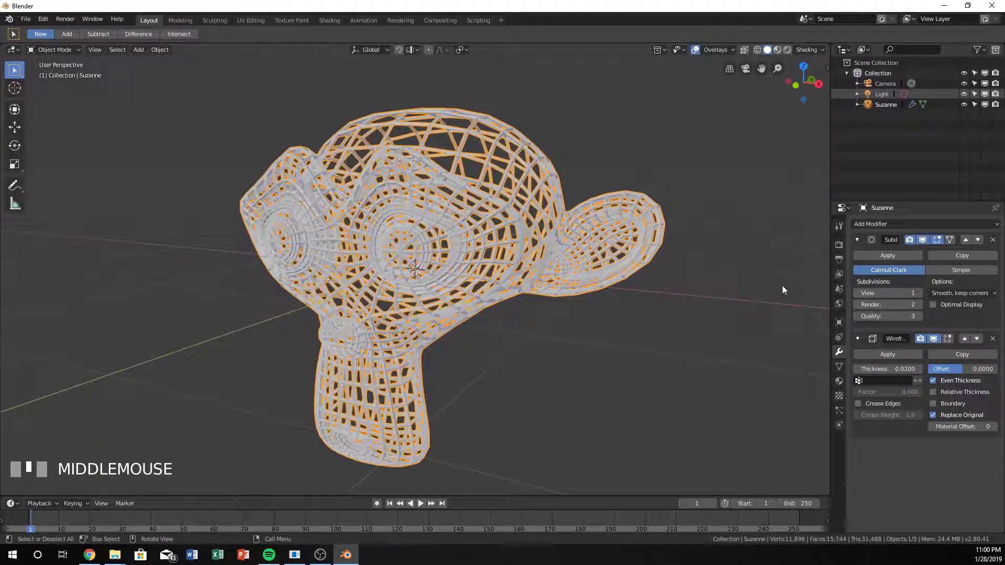
Set the Wireframe modifier thickness to 0.0100
click(883, 378)
mouse_move(888, 369)
mouse_down()
mouse_move(864, 368)
mouse_move(922, 369)
mouse_move(884, 368)
mouse_up()
click(885, 368)
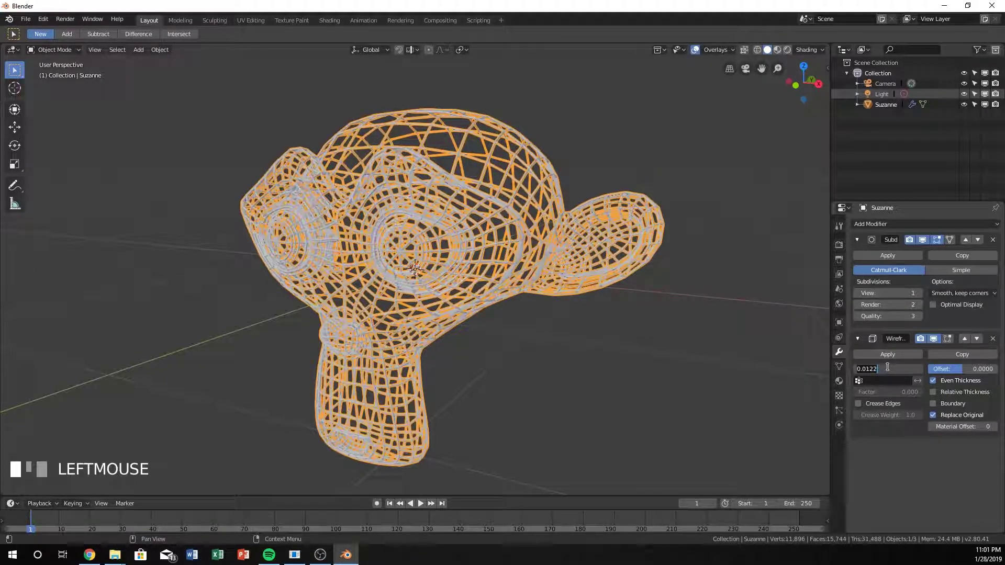
text(.01)
key(KP_Enter)
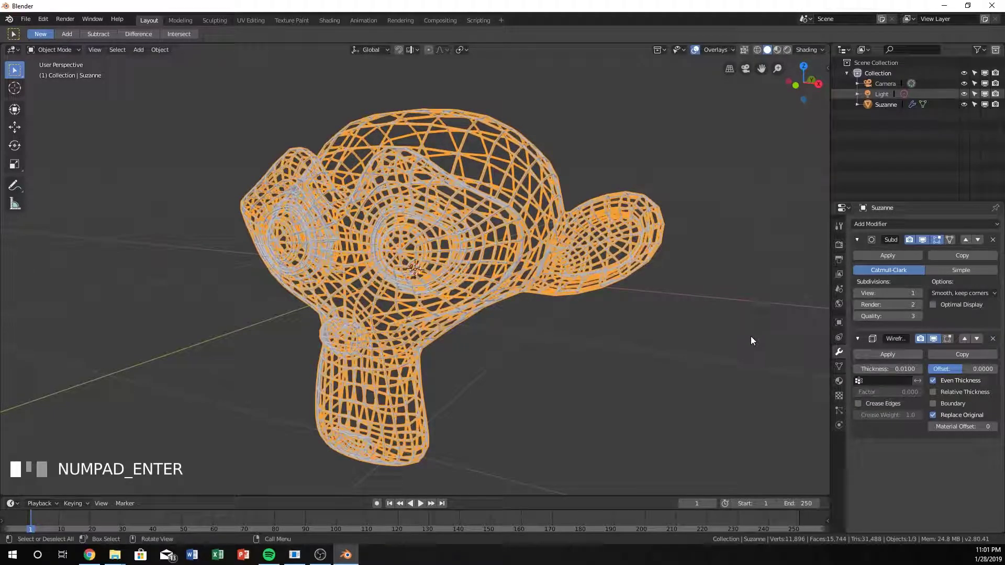
Deselect Suzanne and orbit to view its plain white lattice
click(708, 354)
middle_drag(526, 431, 581, 418)
scroll(607, 419, up, 2)
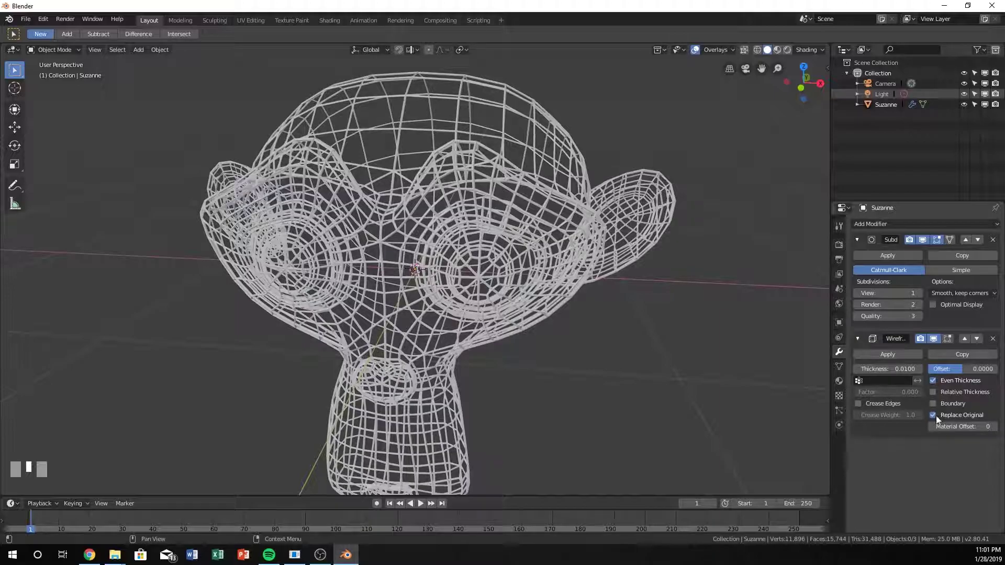
Turn off Replace Original and sweep the wireframe offset from -1 to 1
click(934, 415)
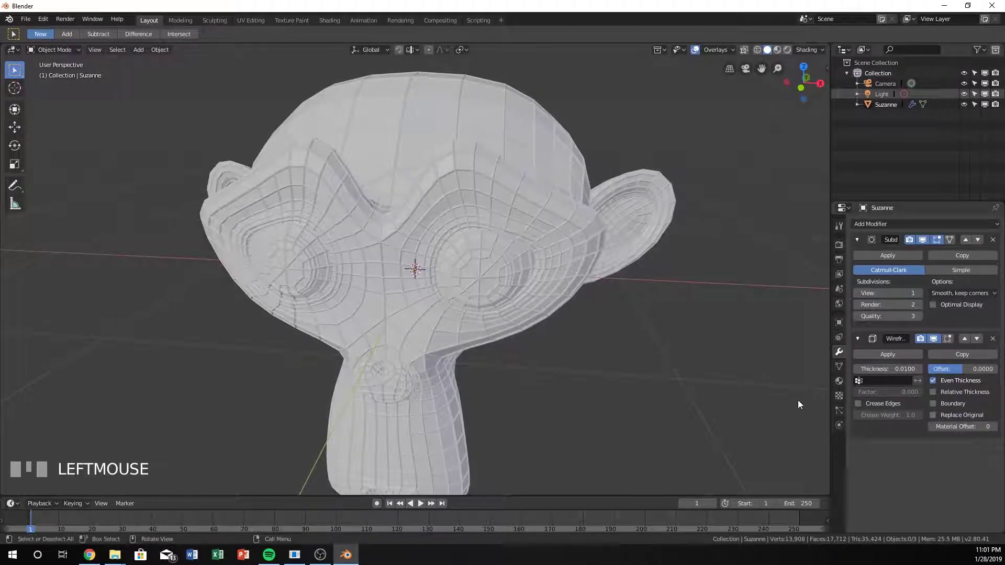
middle_drag(693, 374, 506, 352)
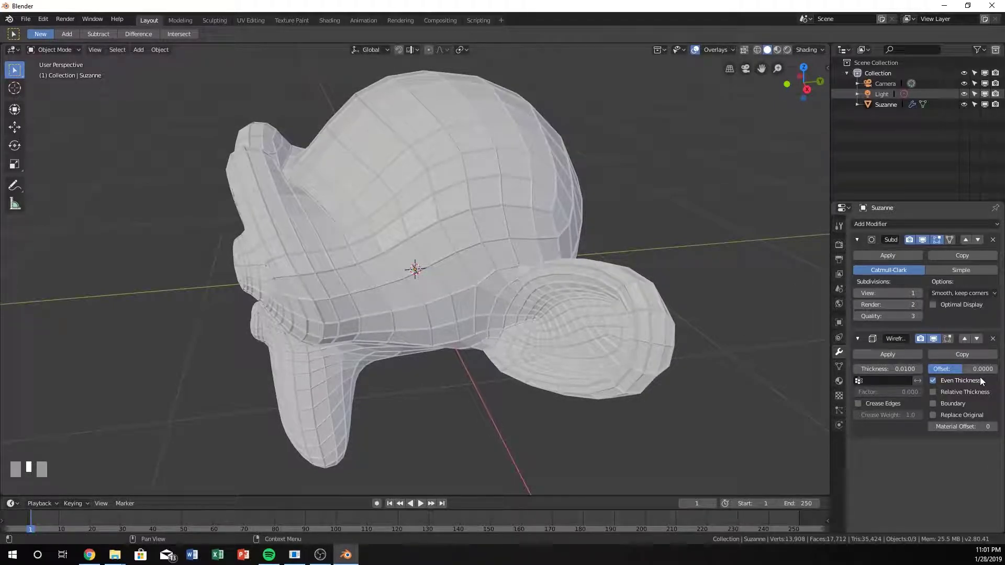
drag(966, 369, 911, 370)
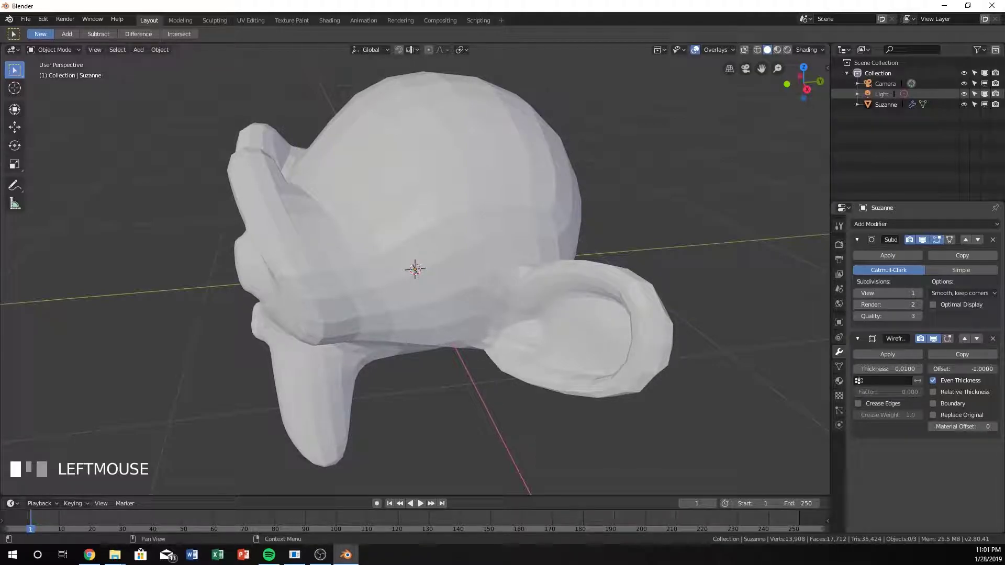
drag(962, 369, 984, 369)
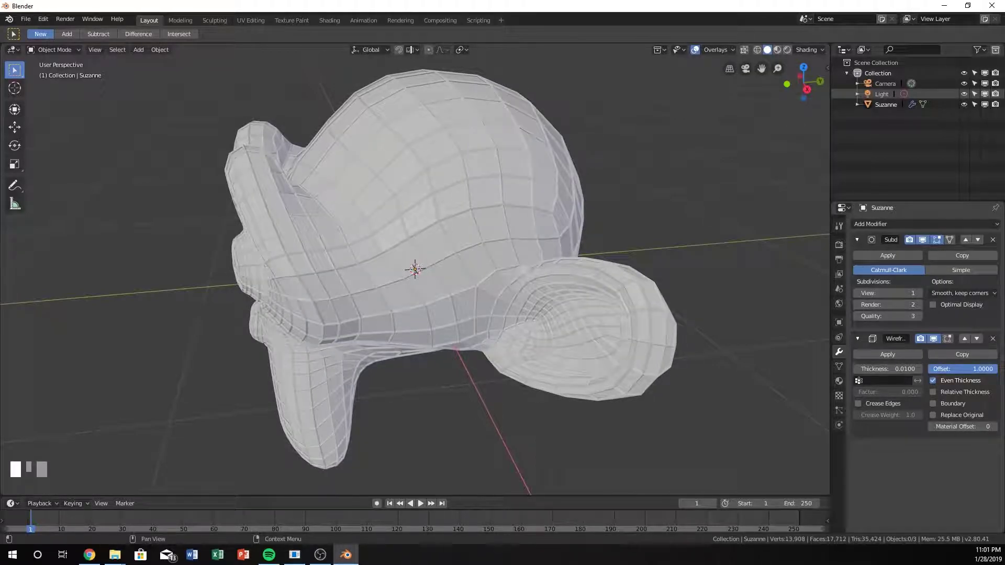
Toggle Replace Original on and back off, leaving the offset at 1.0
middle_drag(410, 359, 680, 347)
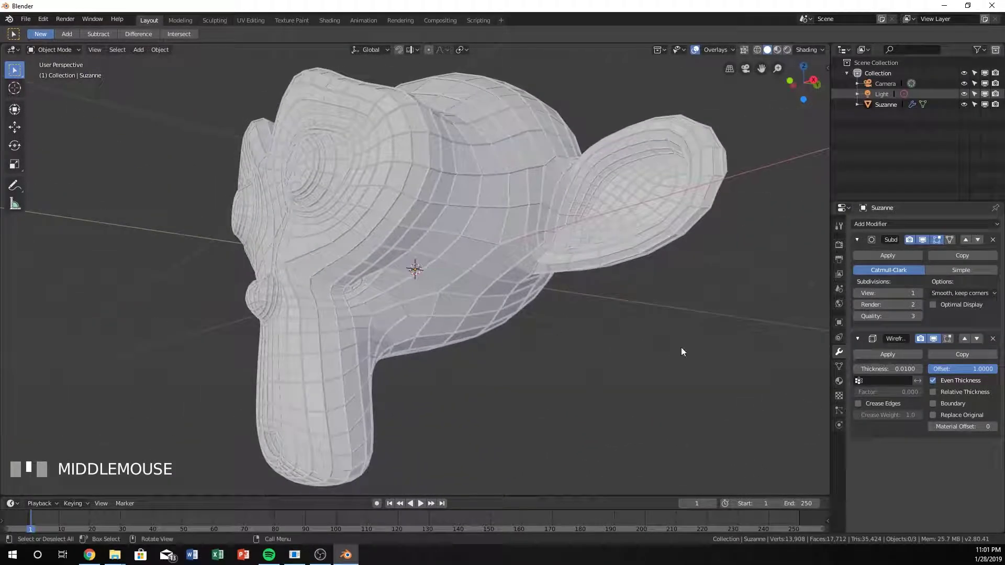
click(941, 415)
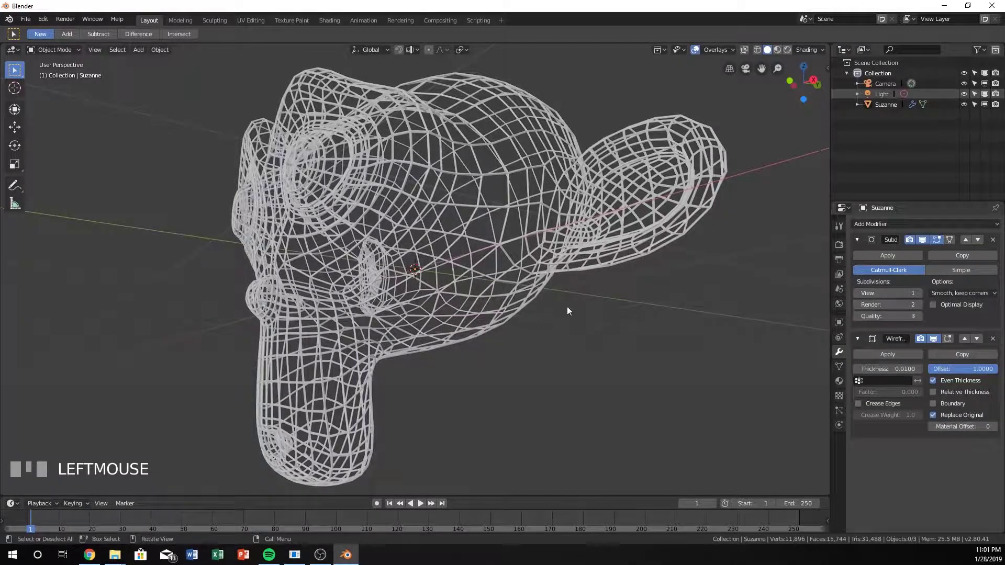
click(937, 417)
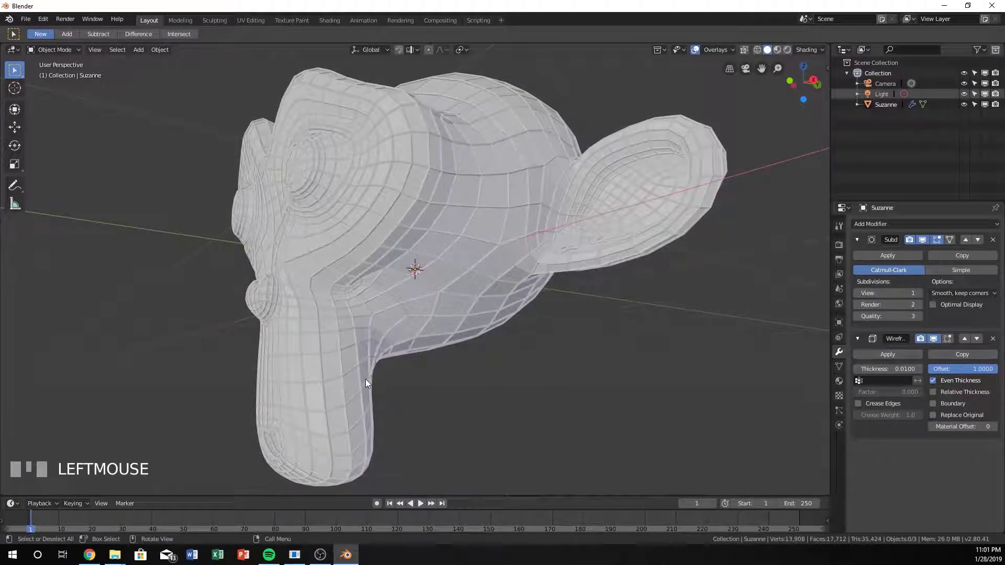
middle_drag(365, 379, 471, 398)
mouse_move(961, 368)
mouse_down()
mouse_move(934, 369)
mouse_move(989, 368)
mouse_up()
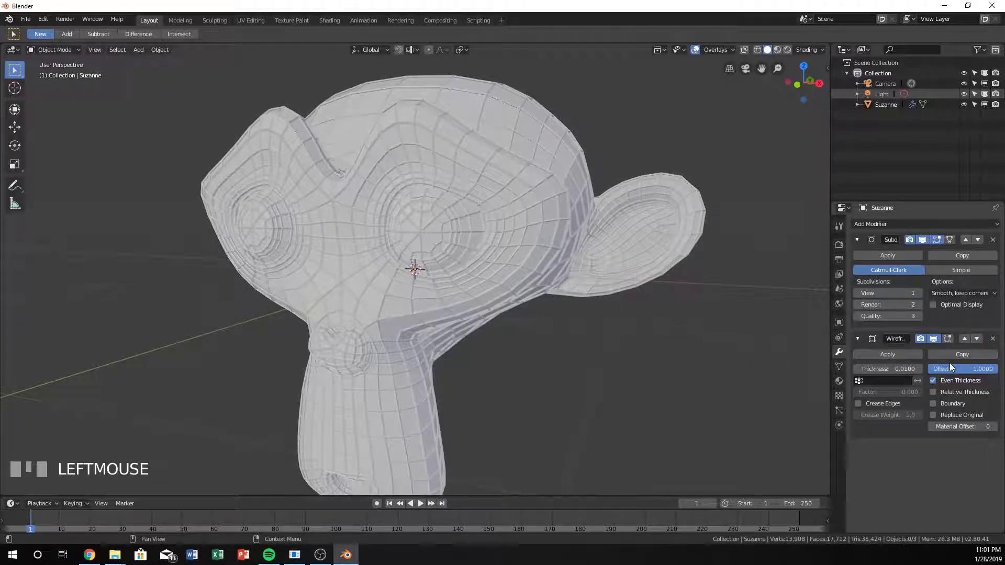
Try a wireframe offset of 0.5, then drag it back toward zero
click(963, 371)
key(BackSpace)
text(0.5)
key(KP_Enter)
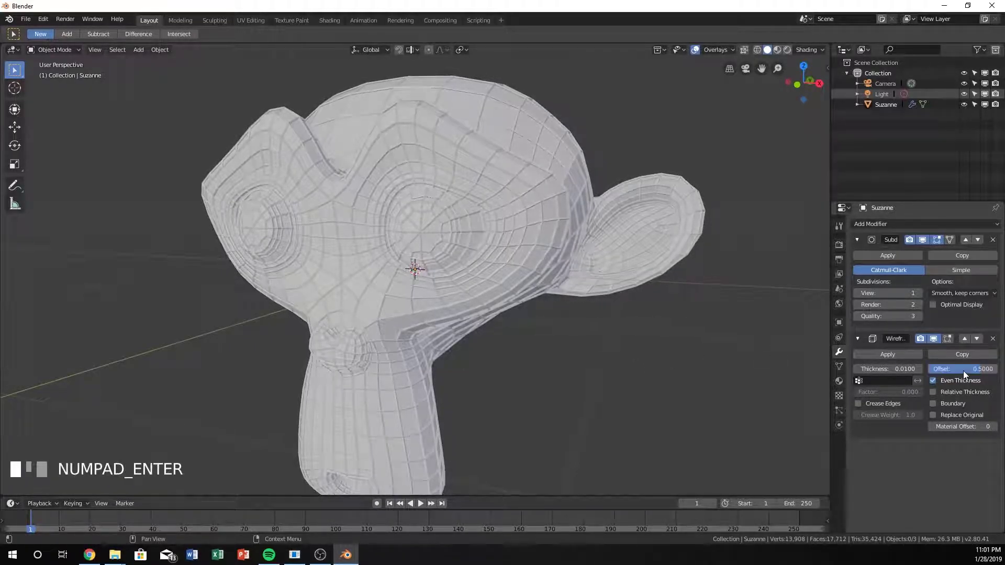
mouse_move(670, 342)
middle_down()
mouse_move(633, 341)
mouse_move(601, 363)
mouse_move(553, 335)
mouse_move(638, 325)
middle_up()
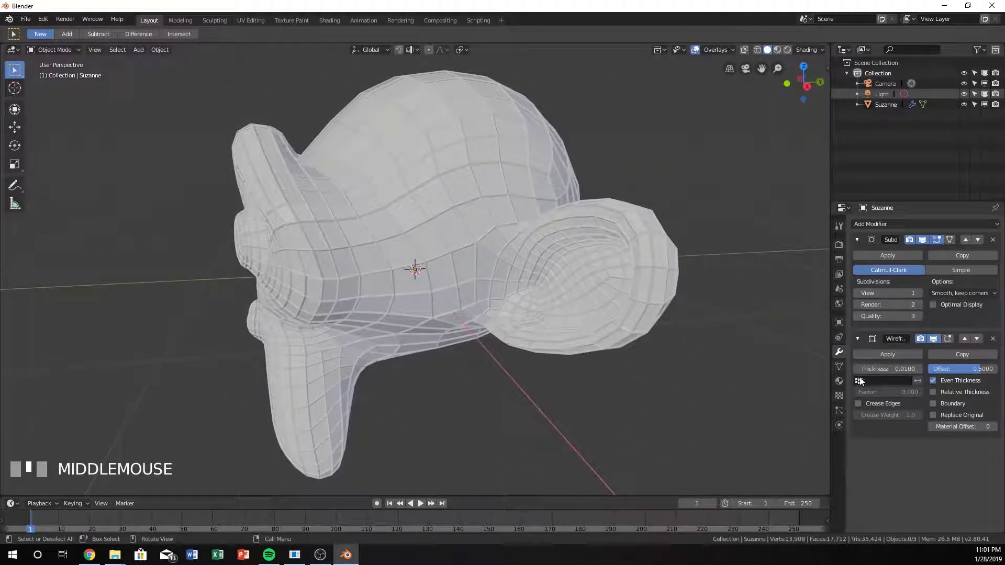
drag(965, 368, 985, 369)
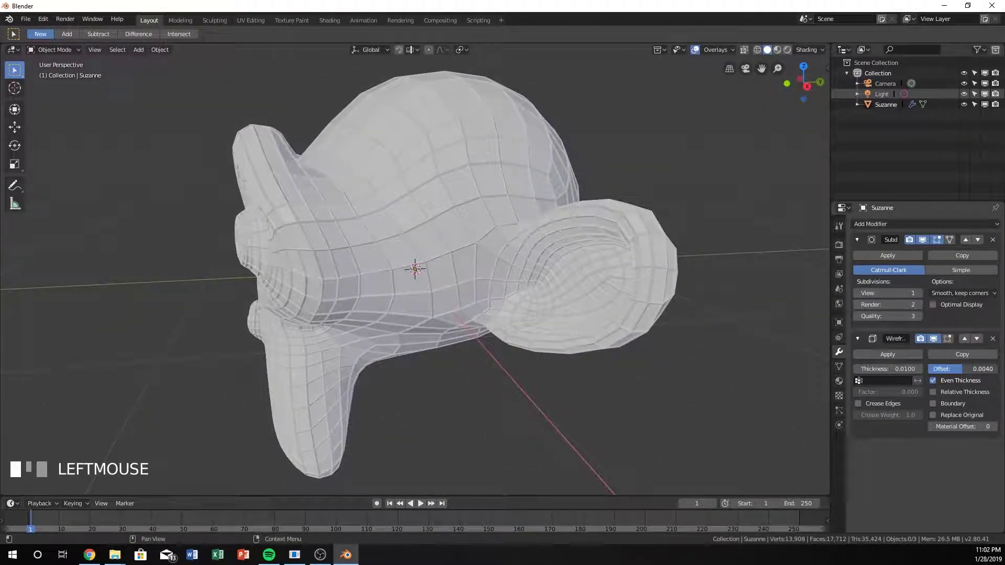
Set the offset to 0, test a positive value, then reset it to 0
click(965, 368)
text(0)
key(KP_Enter)
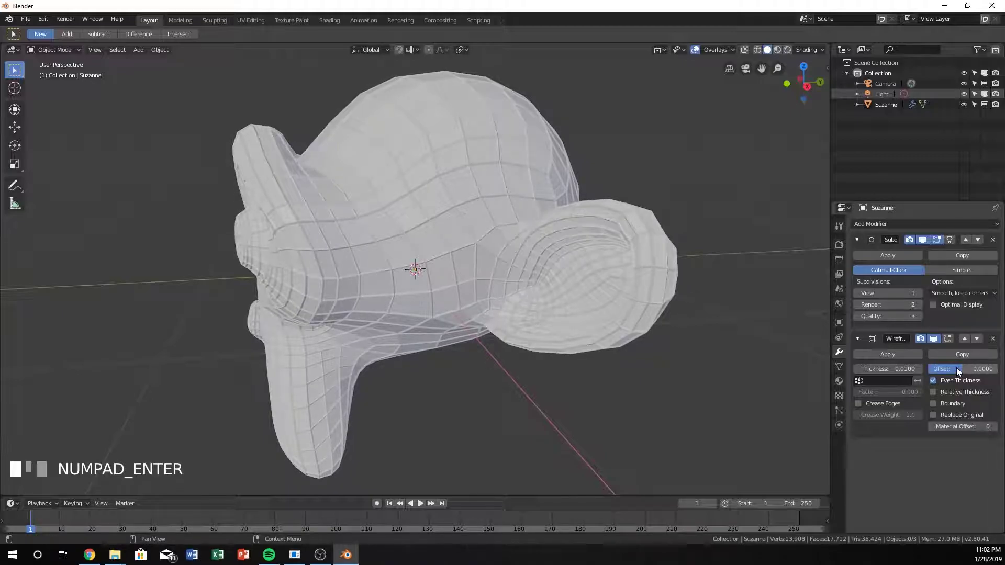
mouse_move(959, 371)
mouse_down()
mouse_move(997, 370)
mouse_move(964, 368)
mouse_up()
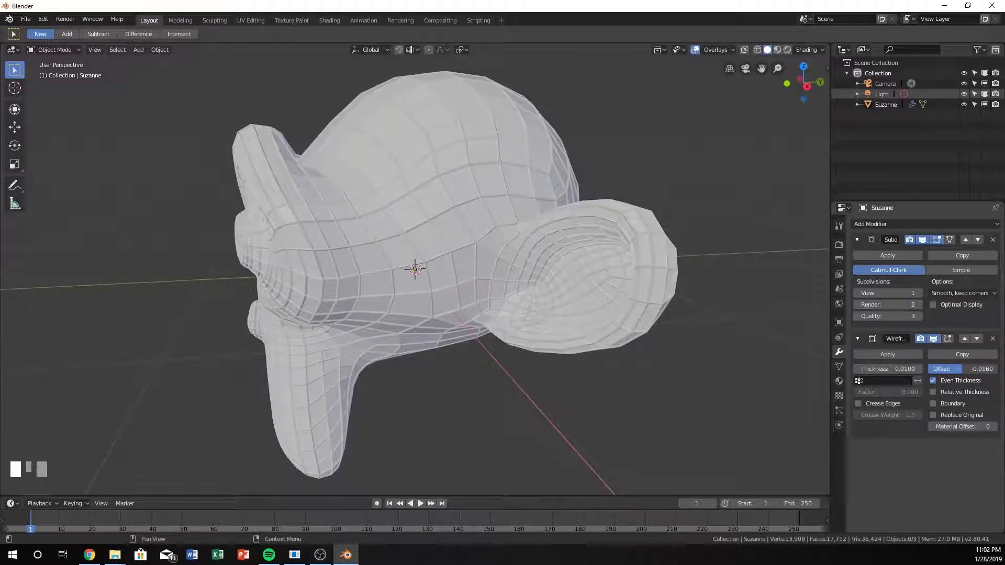
click(964, 369)
text(0)
key(KP_Enter)
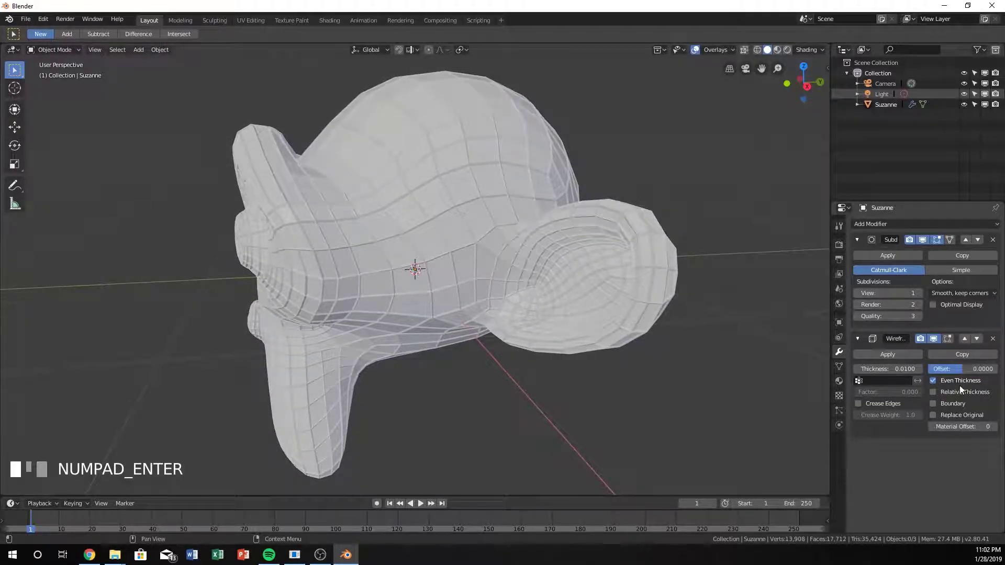
Turn Replace Original on and toggle Relative Thickness on, then back off
click(947, 416)
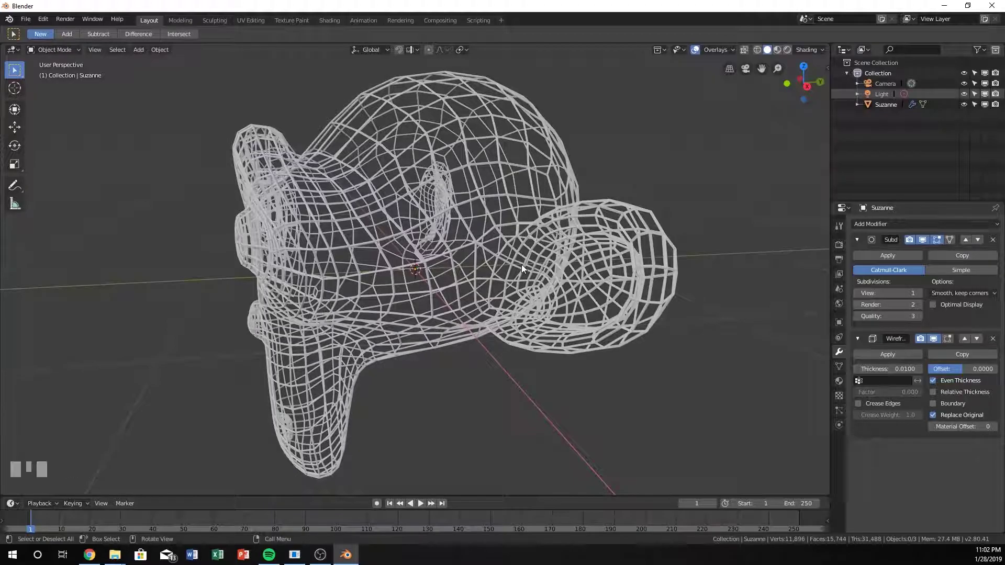
click(952, 379)
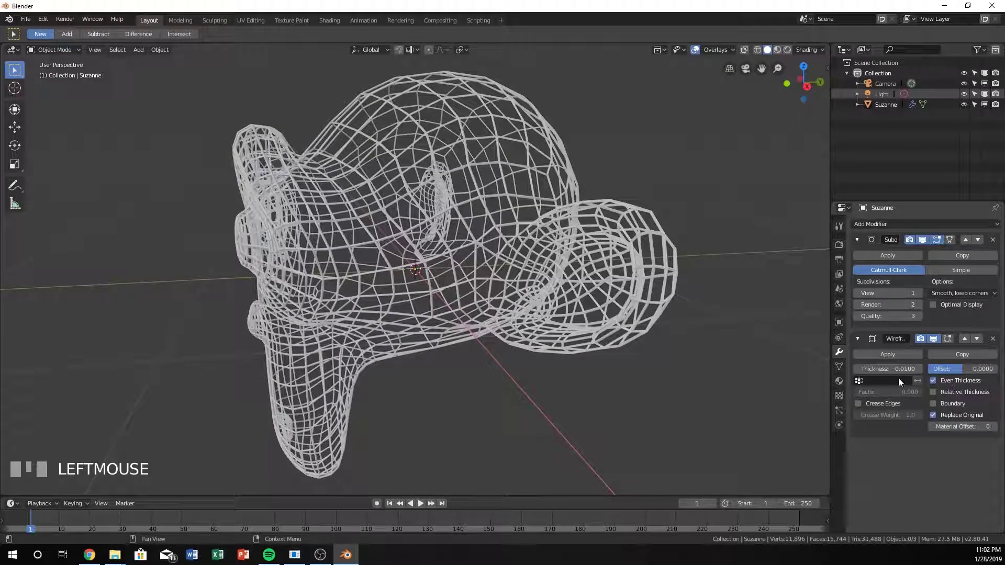
click(939, 392)
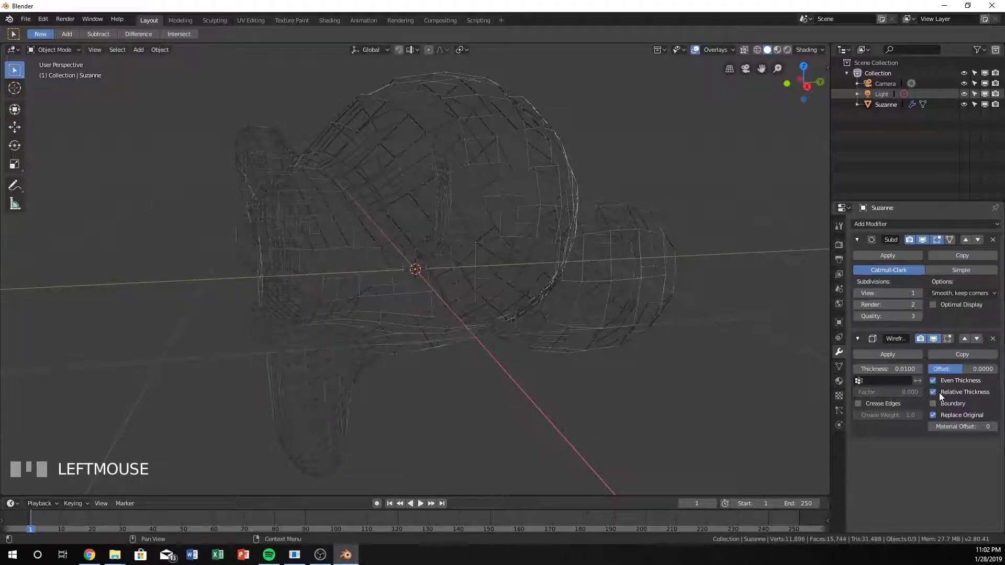
click(939, 393)
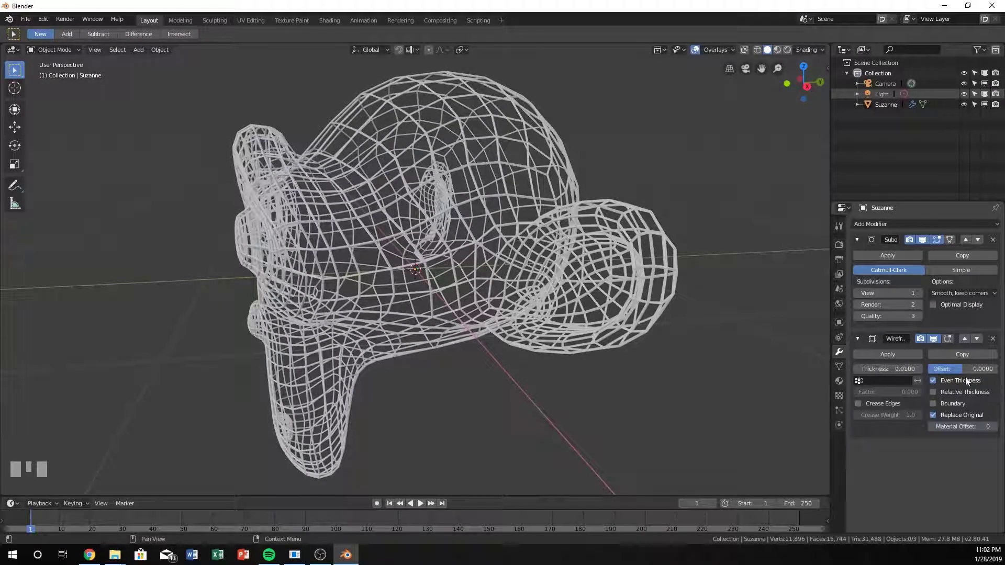
Toggle Replace Original off and back on while orbiting and zooming out
click(952, 415)
middle_drag(737, 347, 598, 302)
scroll(632, 295, down, 3)
scroll(598, 302, down, 1)
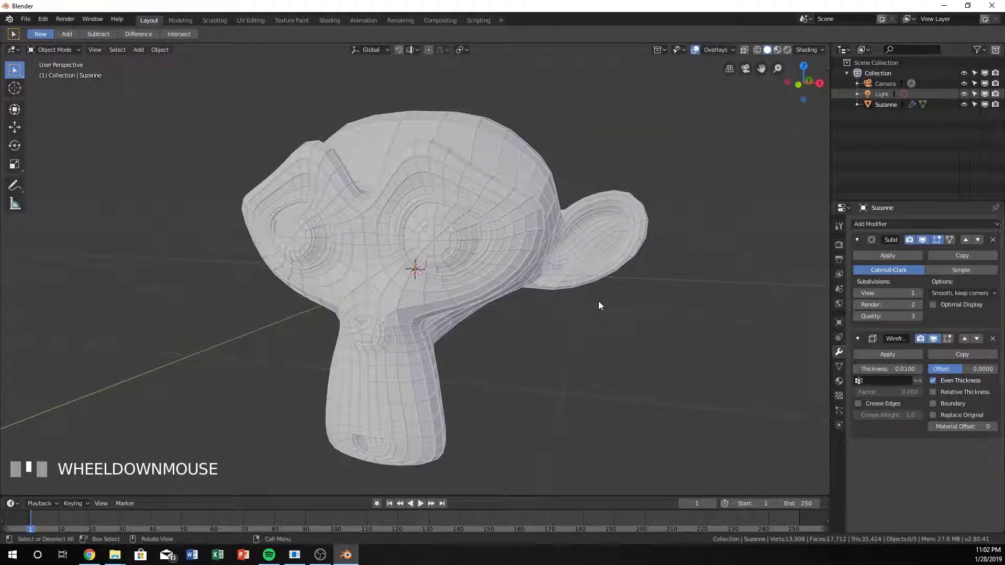
click(953, 415)
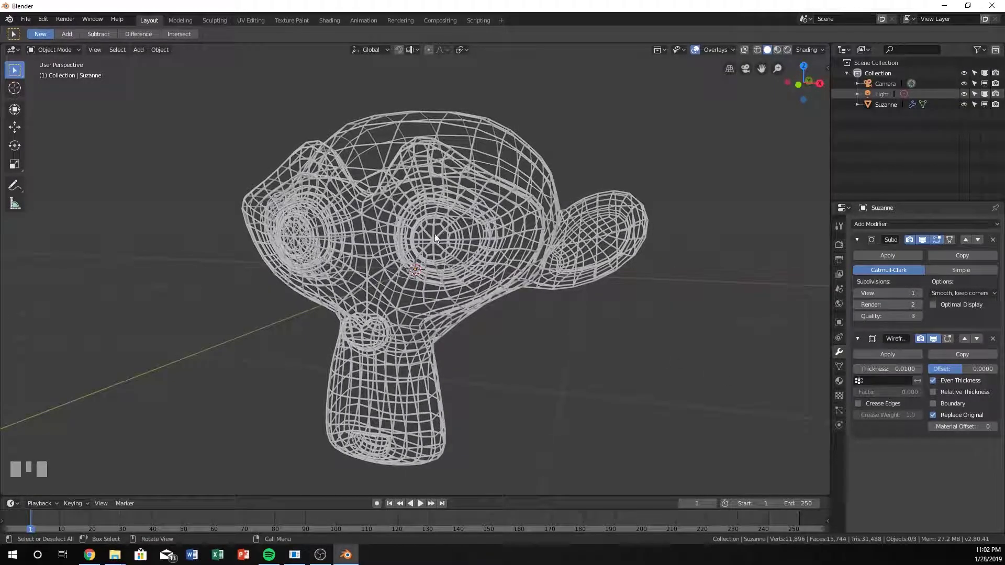
Turn Replace Original off again and select Suzanne so it's outlined orange
click(933, 415)
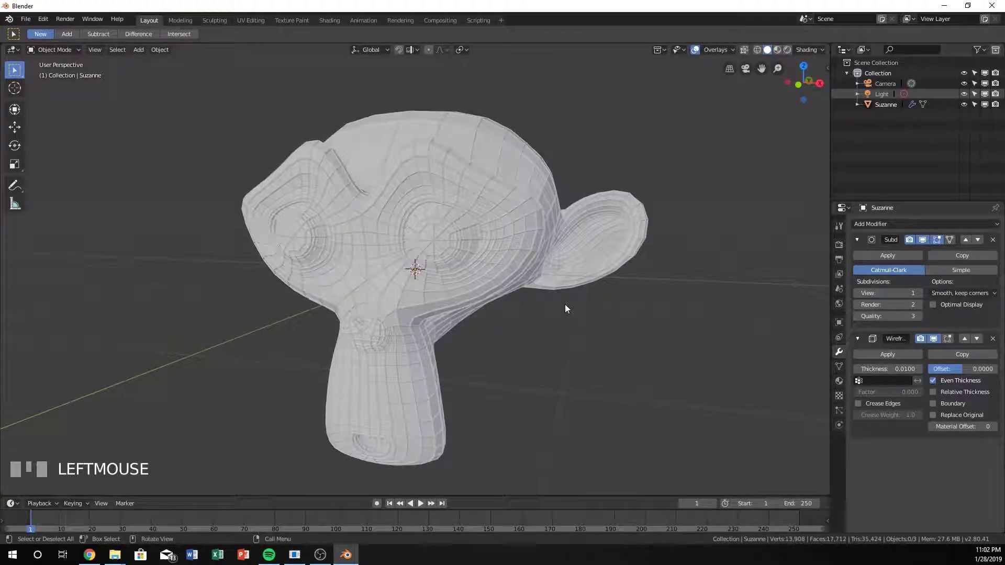
middle_drag(564, 303, 526, 309)
scroll(498, 310, up, 2)
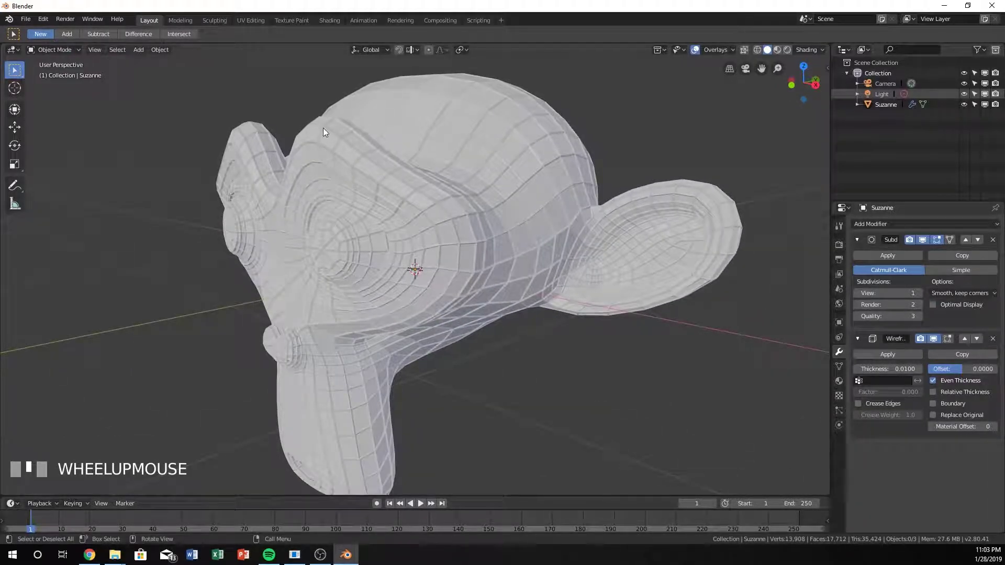
click(376, 107)
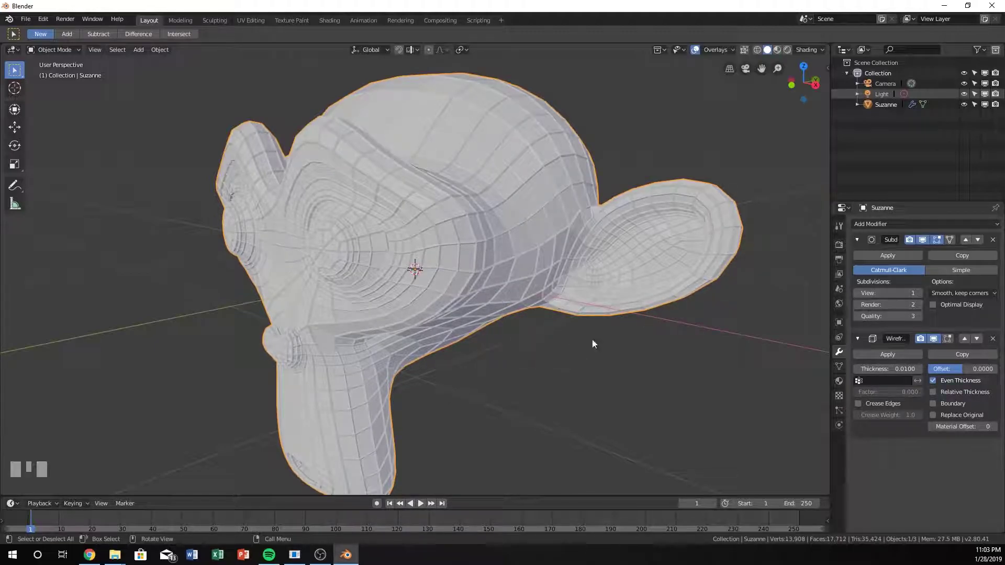
Enable Replace Original so selected Suzanne shows only its orange wire lattice
click(916, 471)
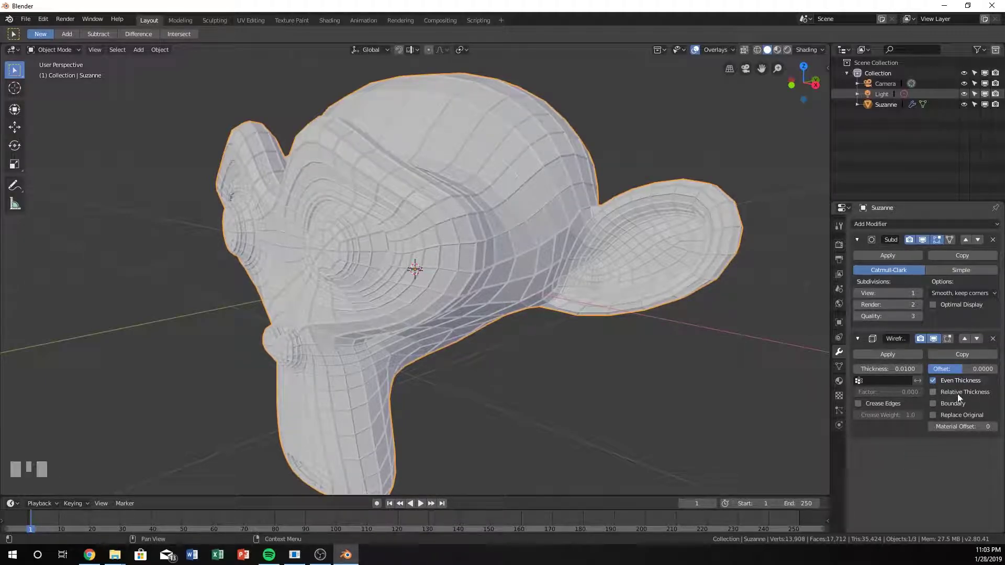
click(946, 416)
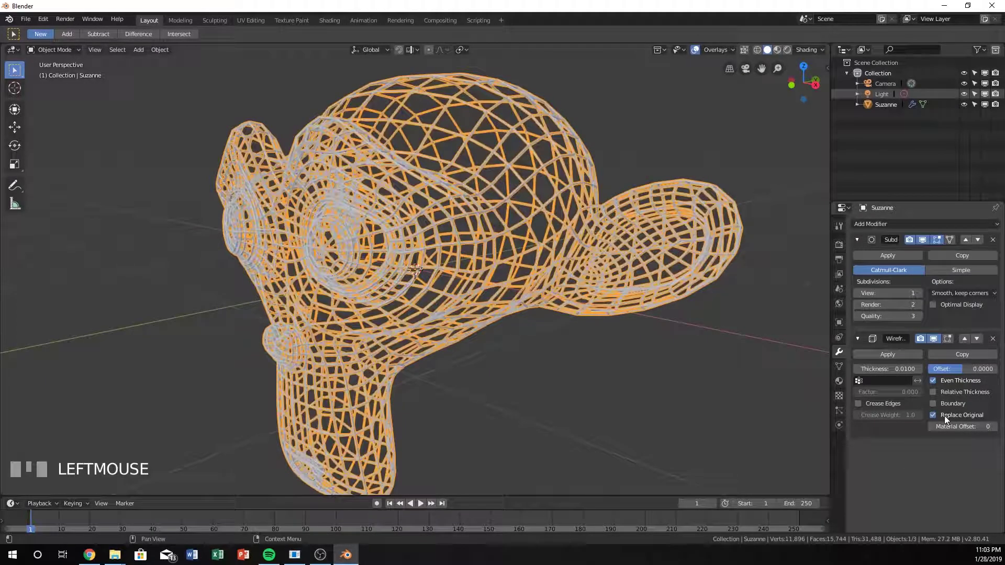
middle_drag(659, 343, 603, 323)
scroll(627, 321, down, 2)
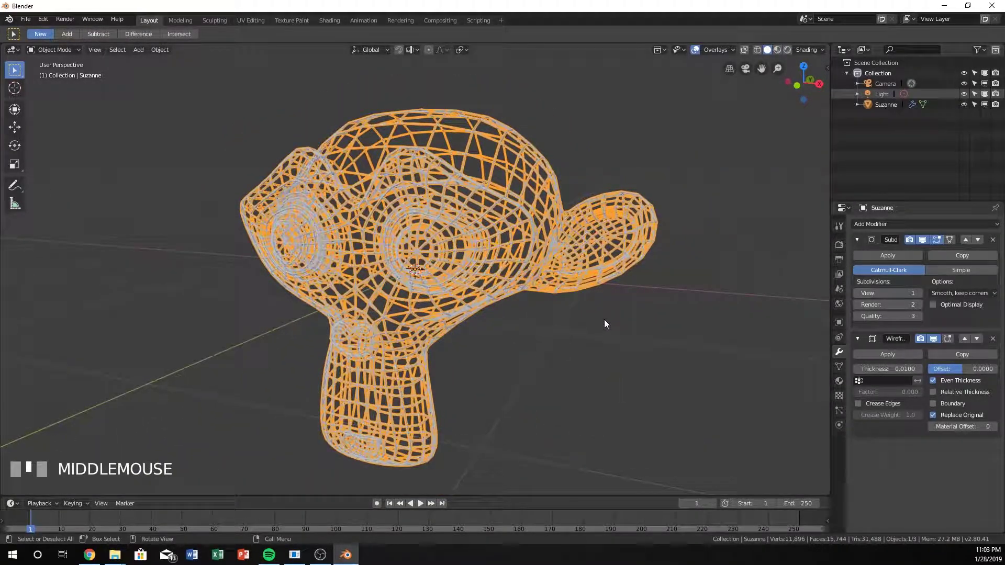